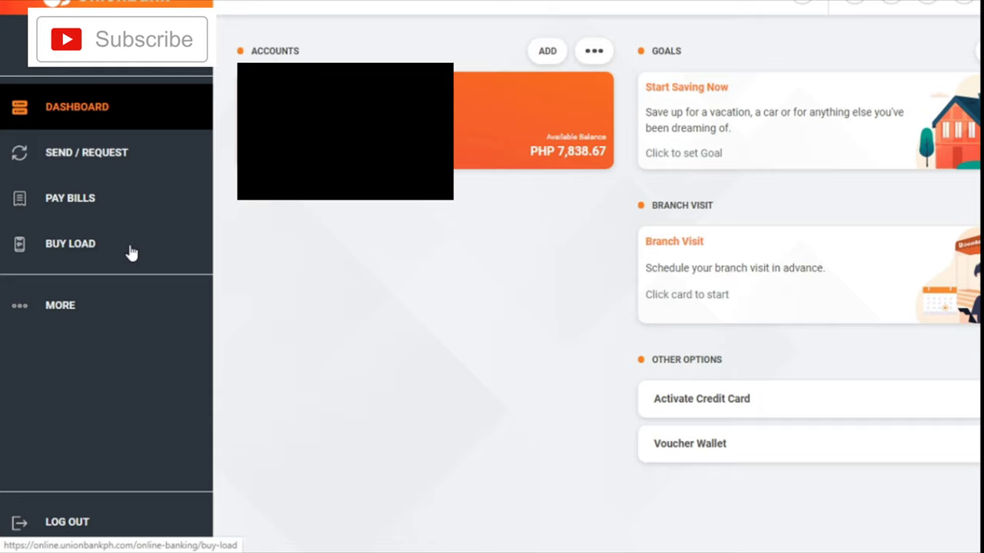
Step: Open the SEND / REQUEST menu and scroll through its options down to Manage Scheduled Transfers and FAQs
left_click(129, 158)
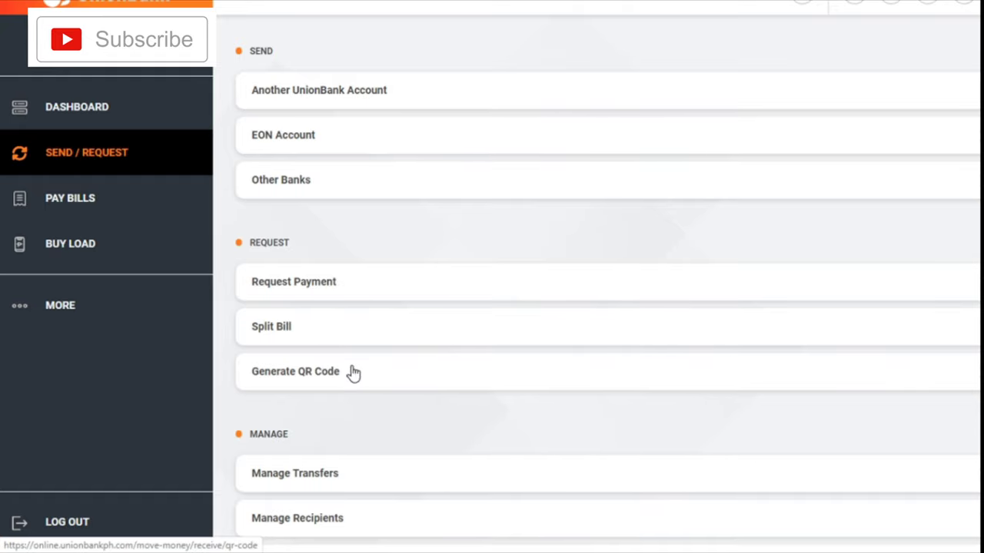
scroll(271, 359, "down", 1)
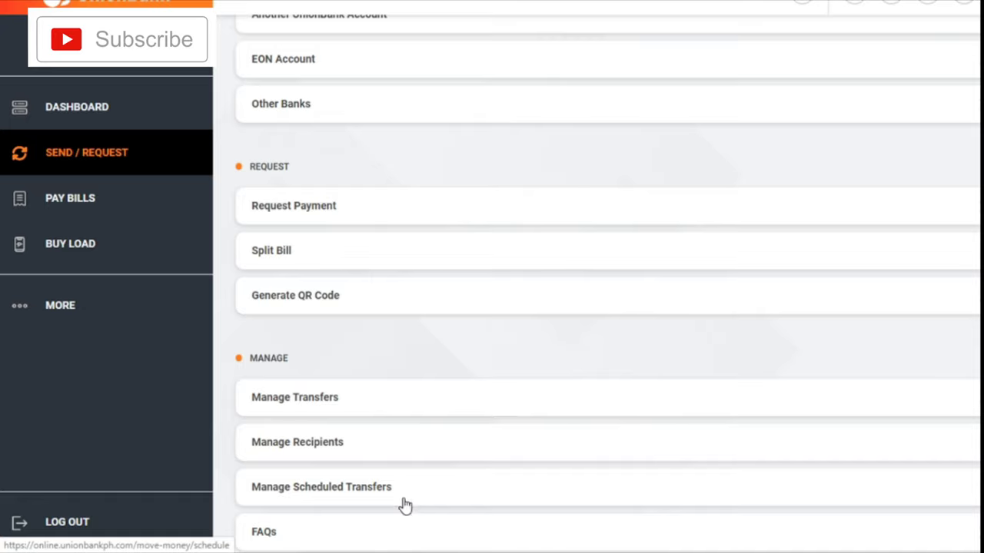
scroll(354, 363, "up", 1)
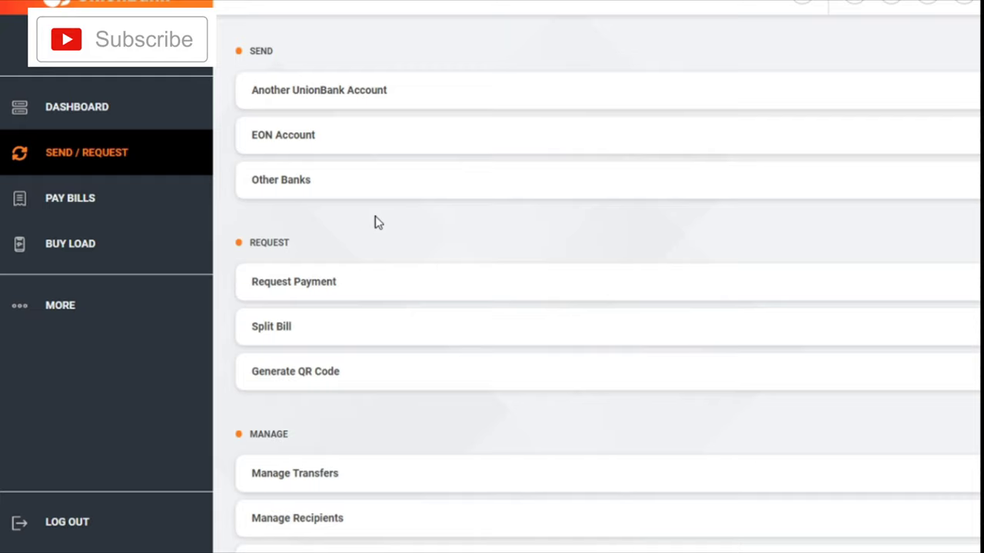
Step: Choose Other Banks to see the ways of sending to another bank
left_click(341, 189)
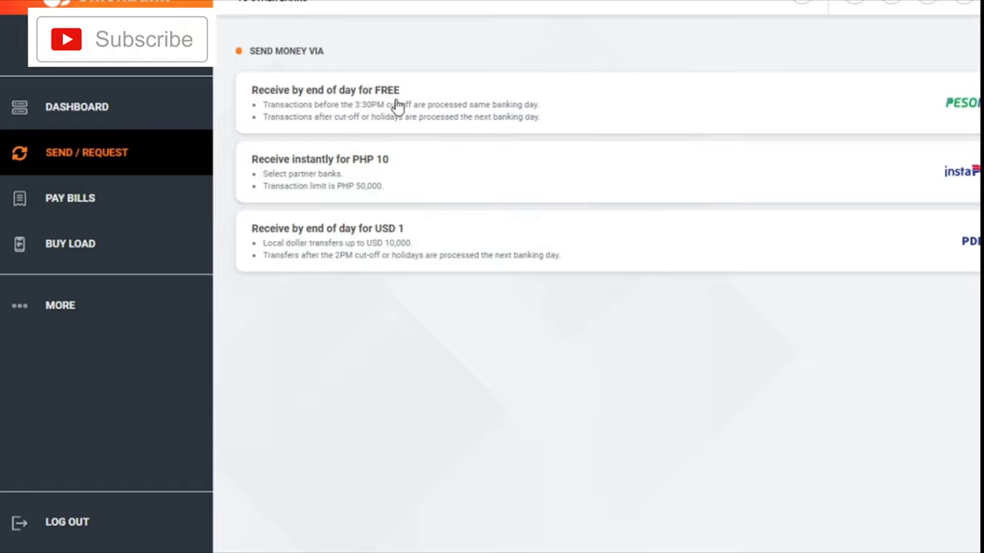
Step: Pick the free end-of-day PESONet transfer and select BPI/BPI Family Savings Bank as recipient bank
left_click(440, 101)
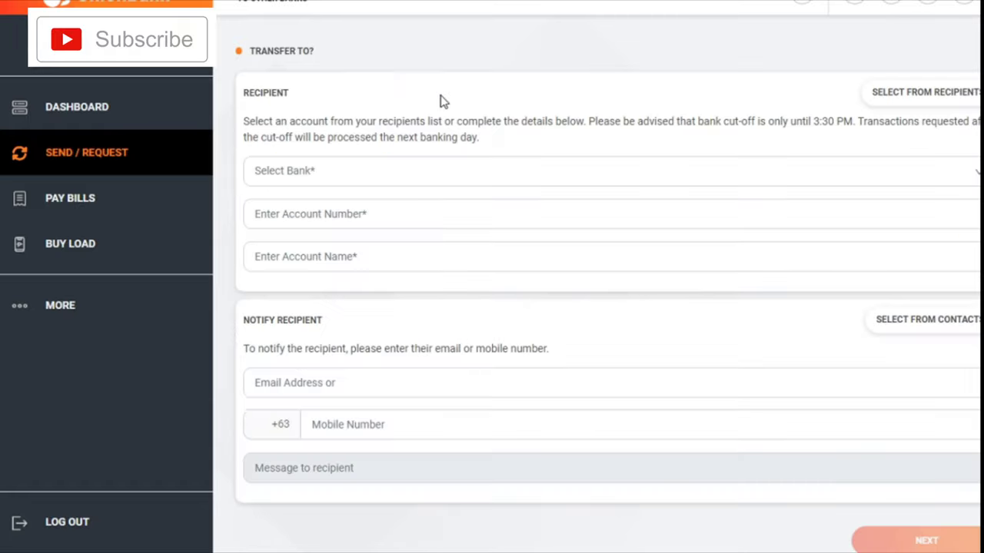
left_click(493, 178)
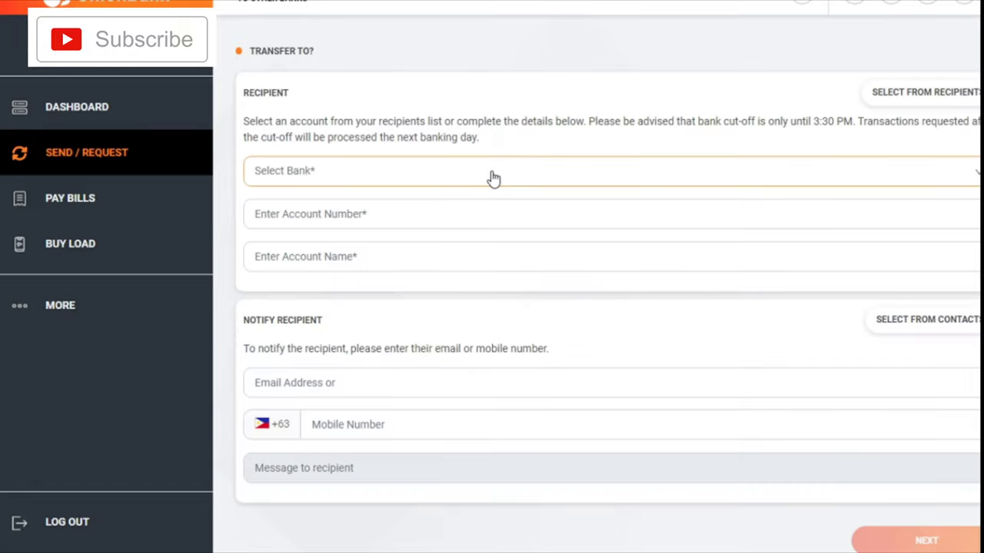
left_click(493, 178)
left_click(490, 88)
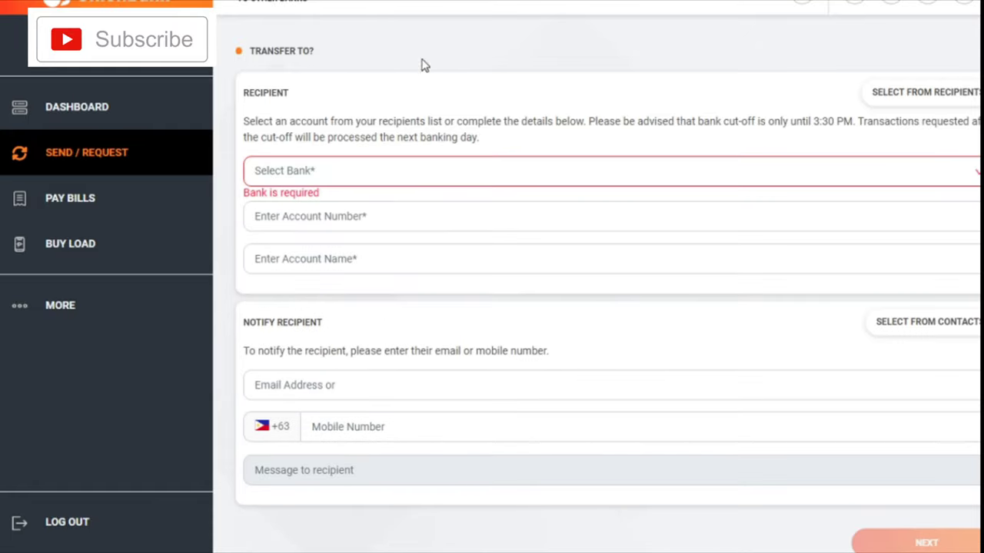
left_click(371, 177)
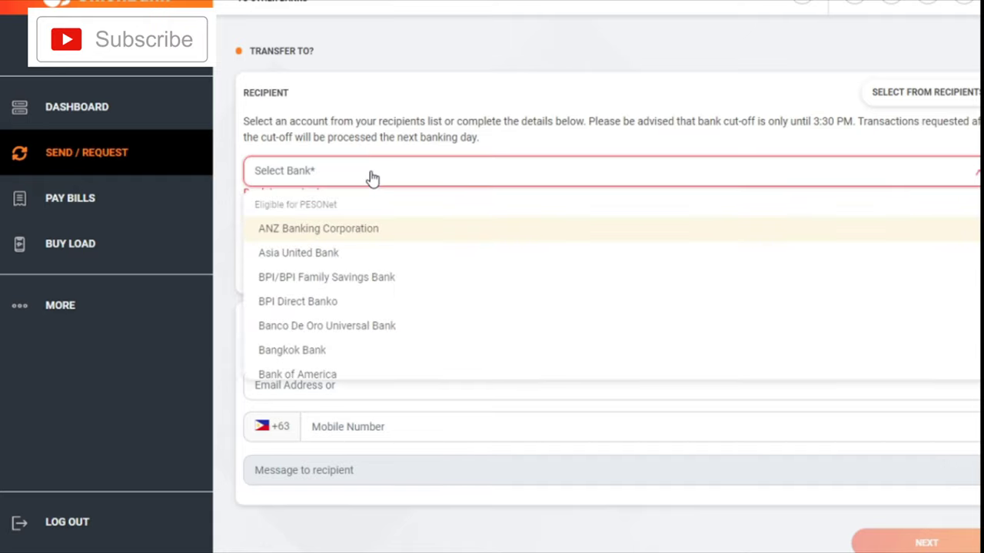
left_click(331, 280)
left_click(380, 216)
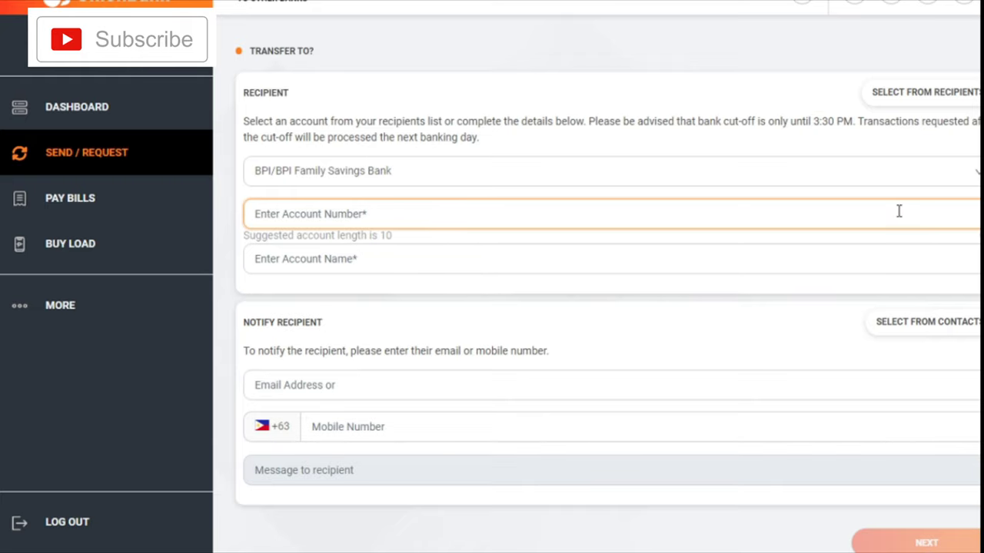
Step: Go through the recipient email and mobile notification fields, leaving them blank
scroll(511, 292, "down", 1)
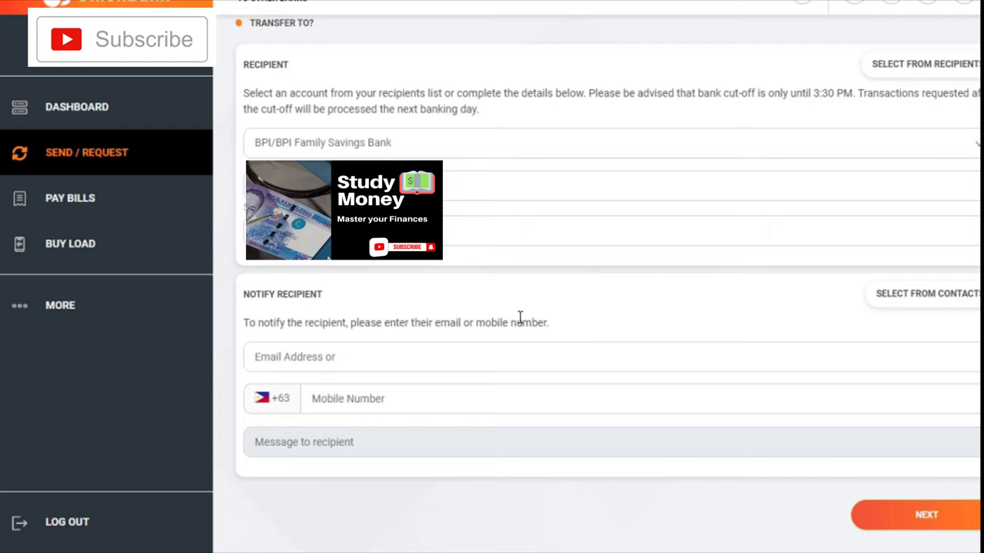
left_click(478, 357)
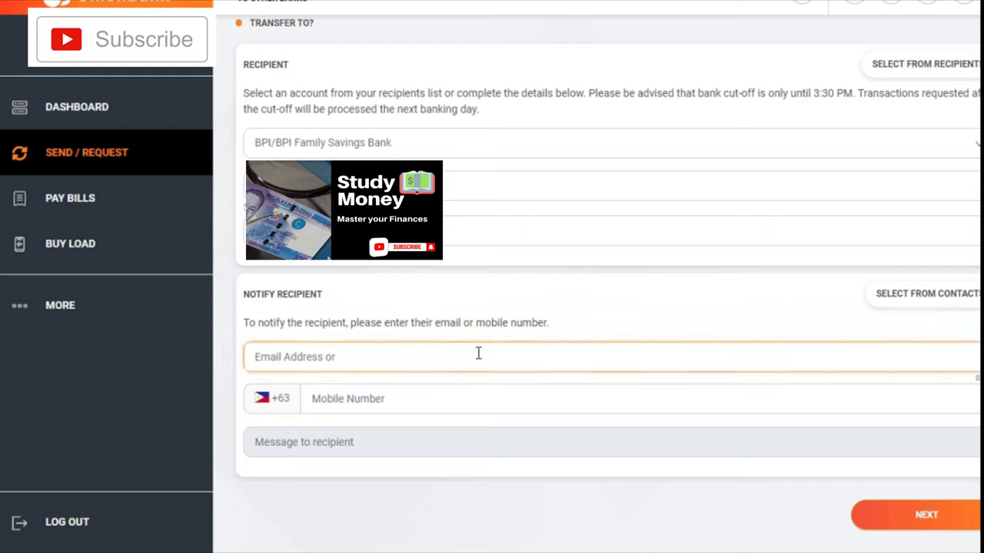
left_click(467, 397)
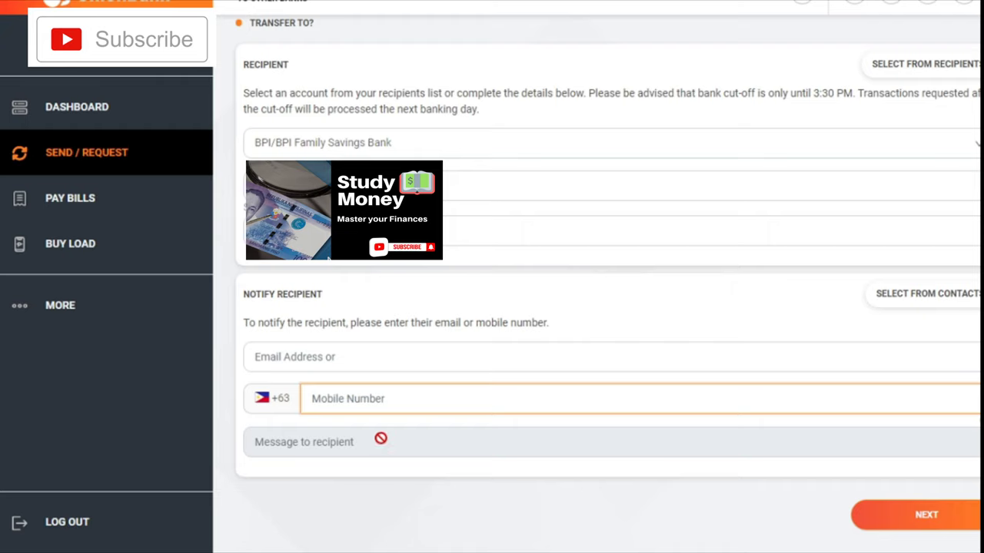
left_click(492, 485)
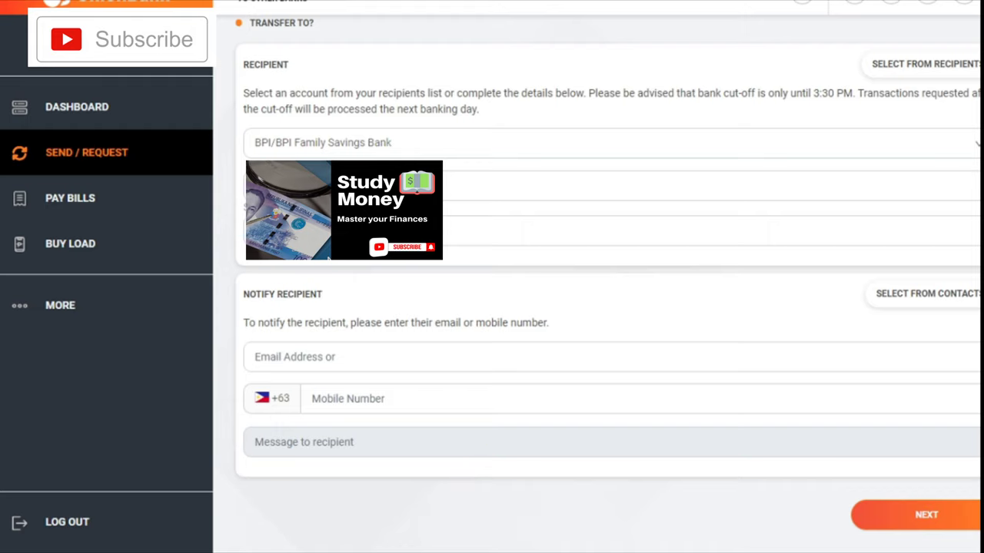
Step: Move to the transfer details and enter an amount of PHP 500
left_click(925, 520)
left_click(398, 122)
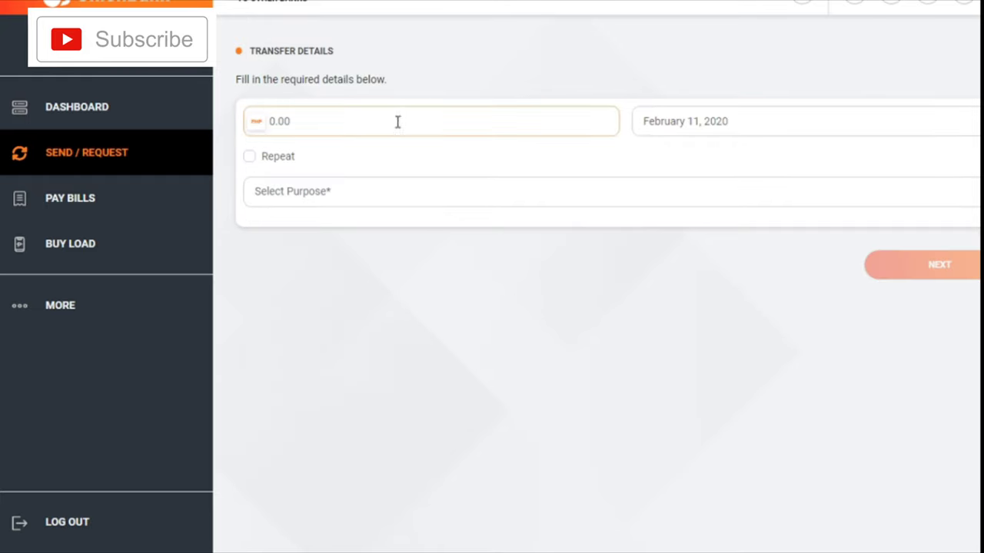
left_click(362, 96)
left_click(344, 120)
left_click(360, 115)
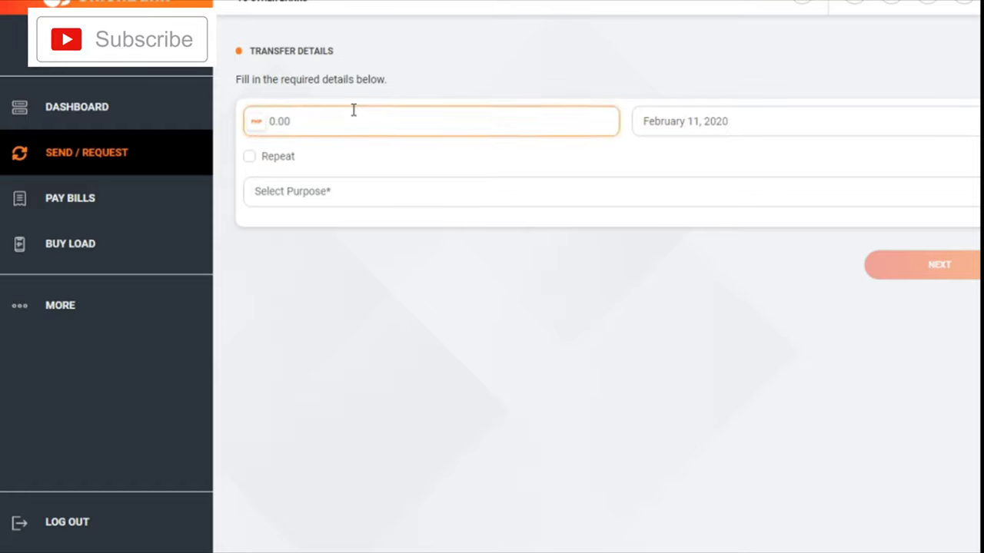
type("500")
Step: Keep February 11, 2020 as the date and describe the Others purpose as 'Video Purpose'
left_click(684, 122)
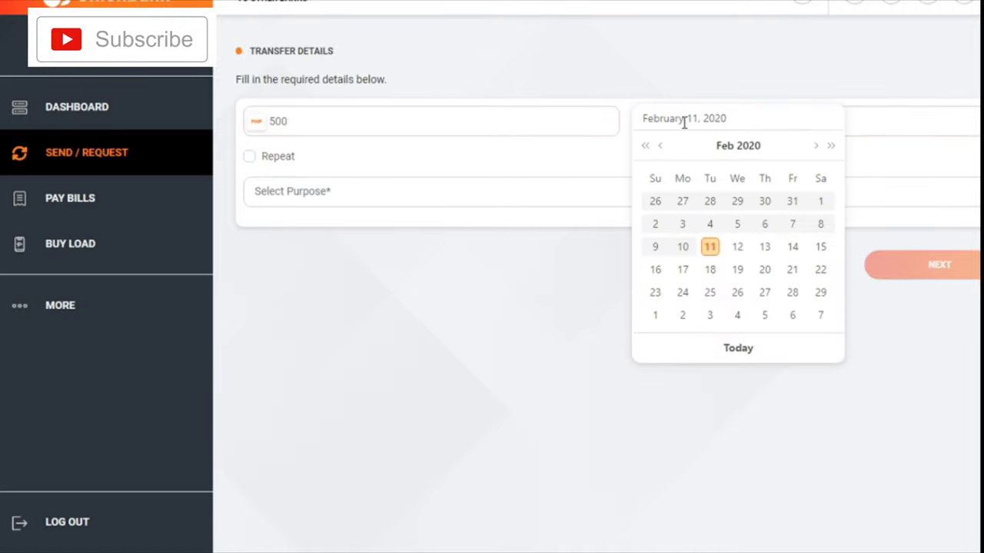
left_click(622, 156)
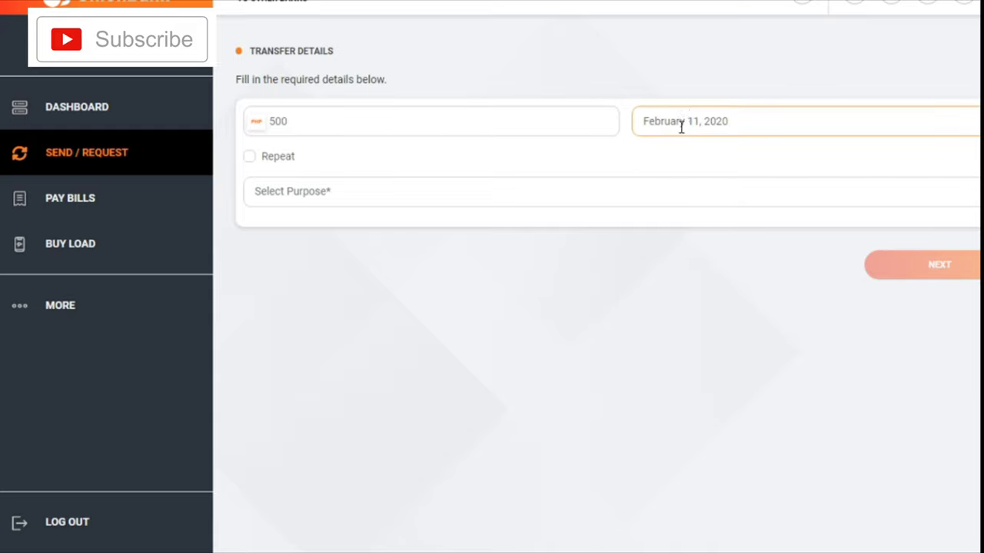
left_click(701, 144)
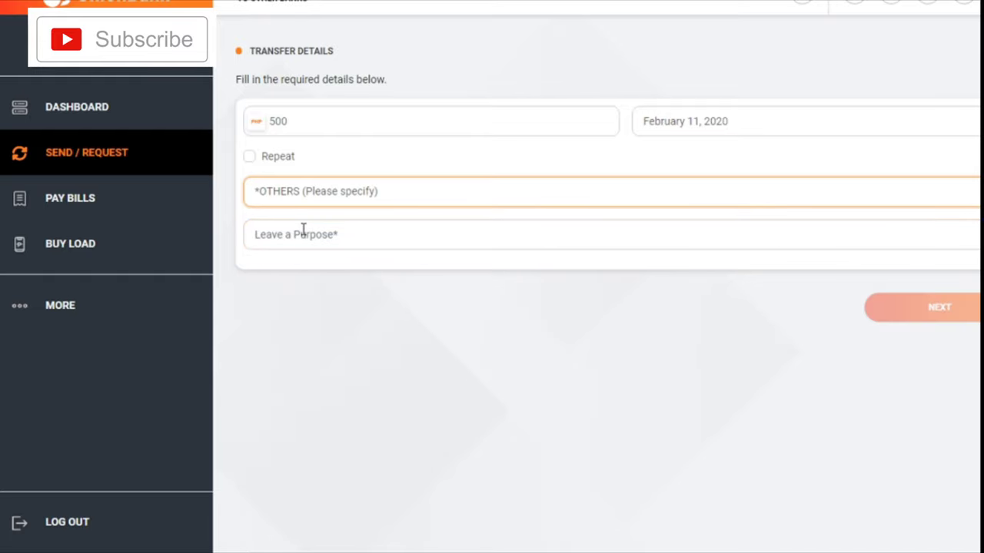
type("Video Purpose")
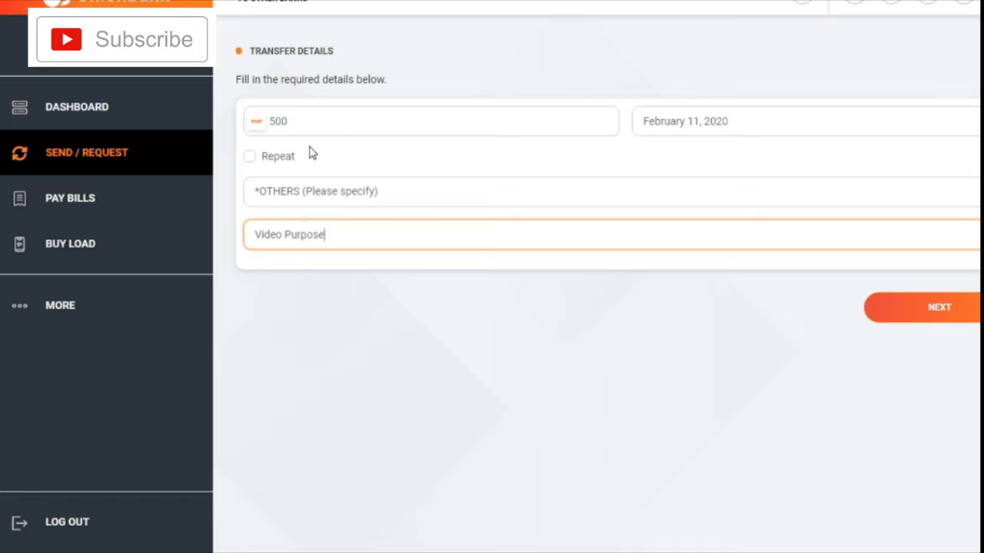
left_click(711, 280)
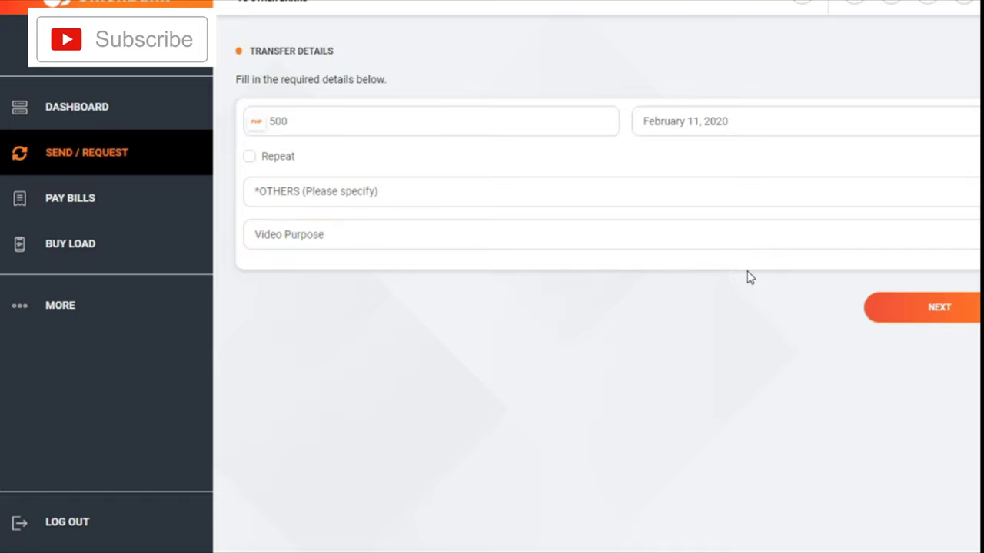
Step: Review the PHP 500 PESONet transfer and submit it with TRANSFER PHP 500.00
left_click(939, 318)
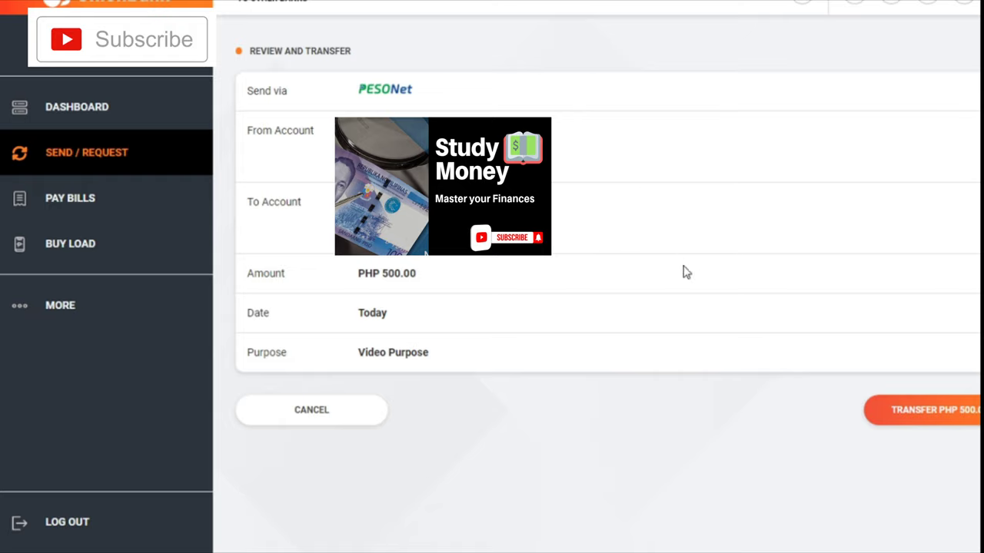
left_click(923, 417)
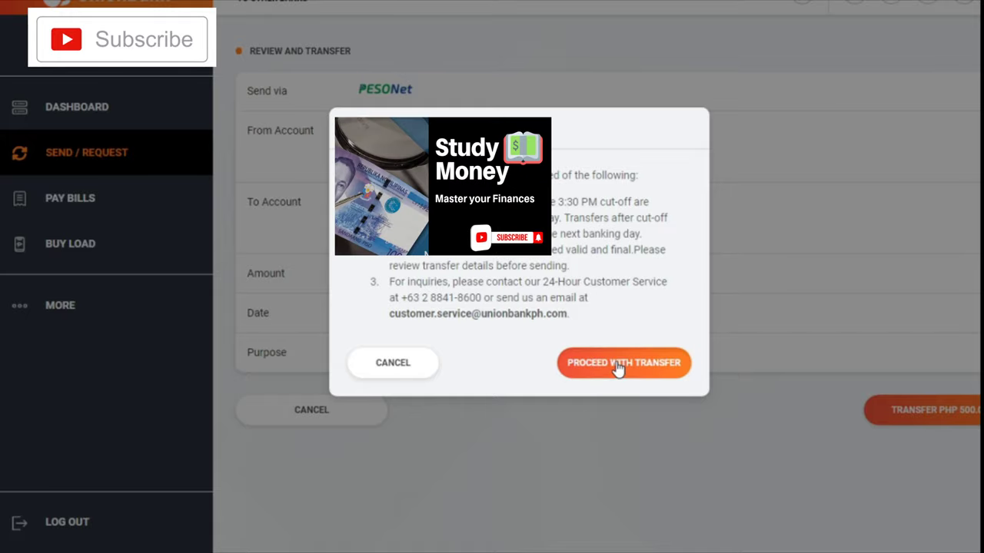
left_click(618, 367)
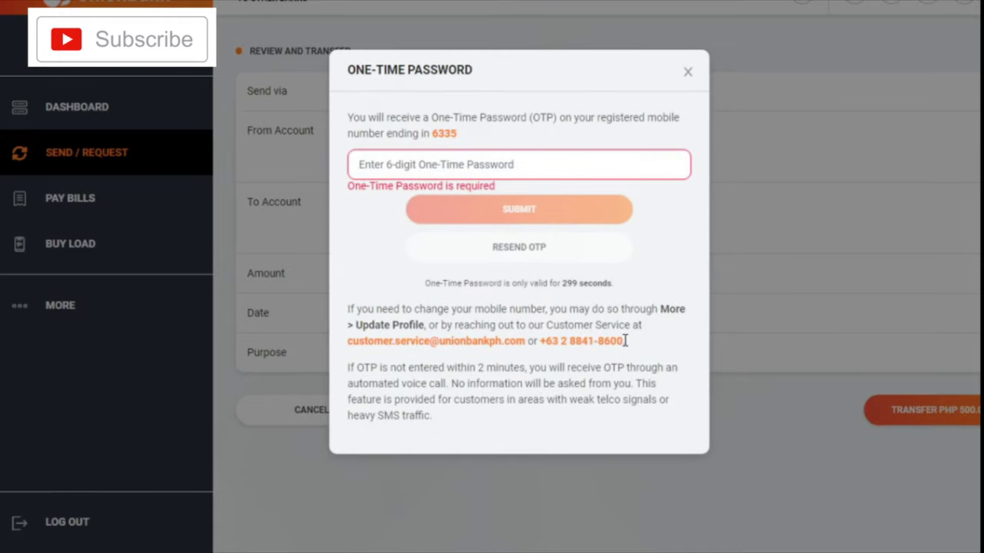
left_click(530, 166)
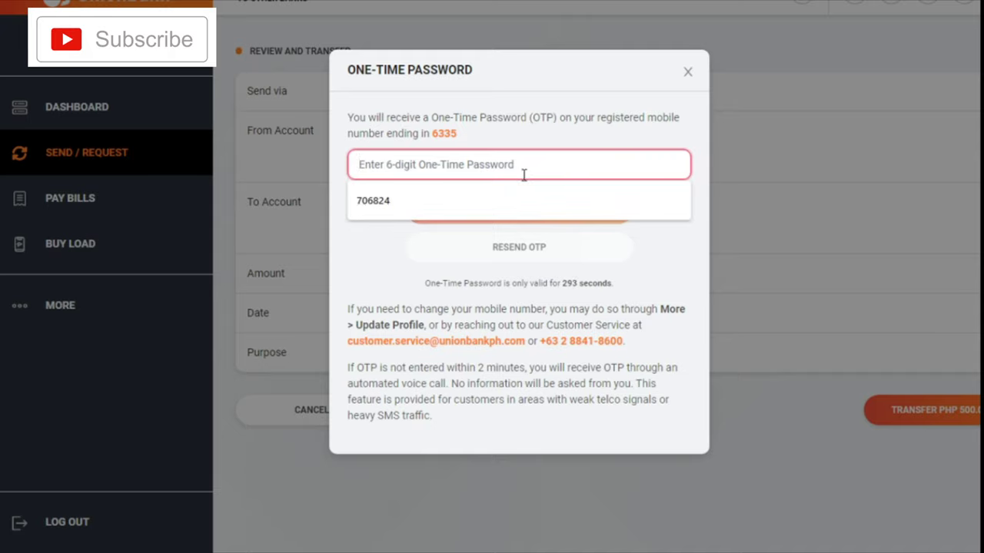
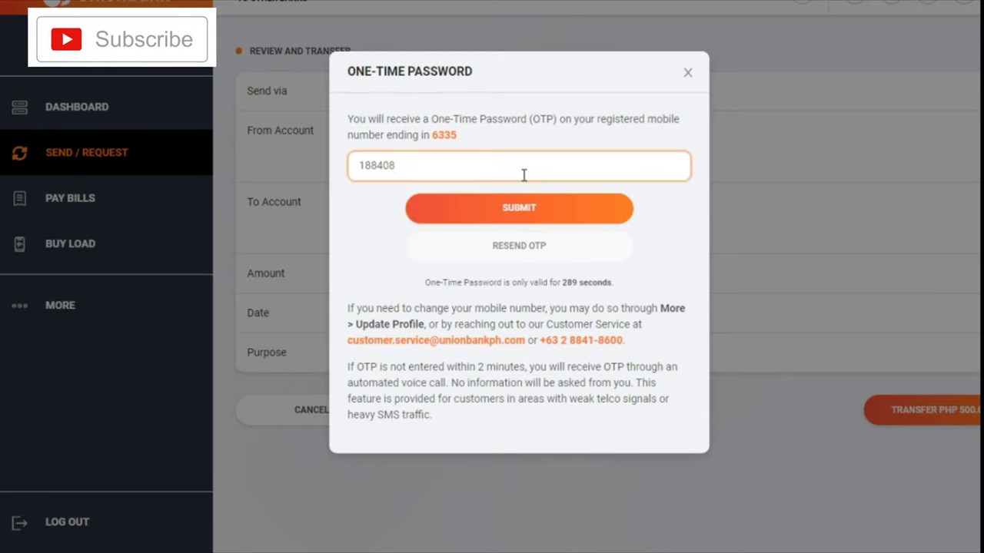
left_click(530, 225)
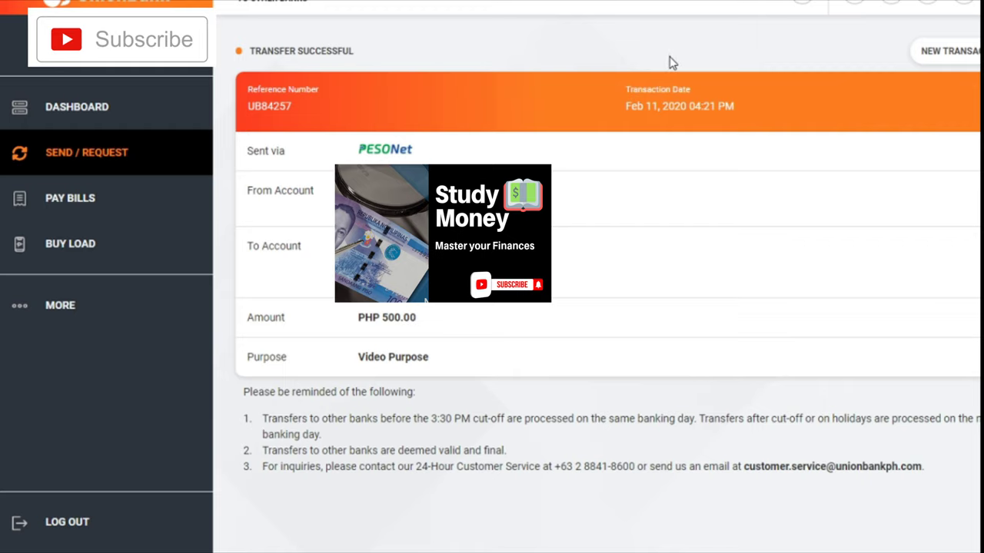
left_click(803, 8)
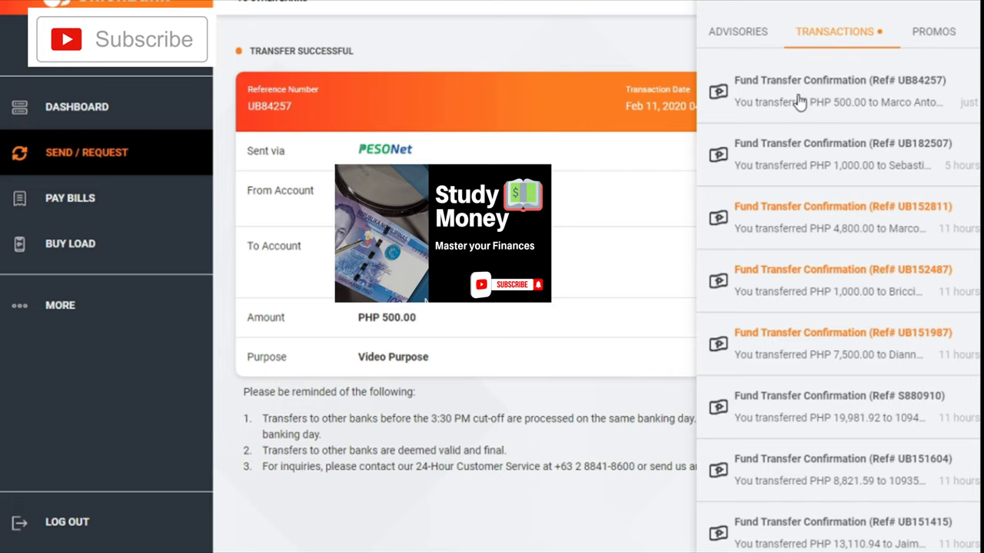
left_click(723, 4)
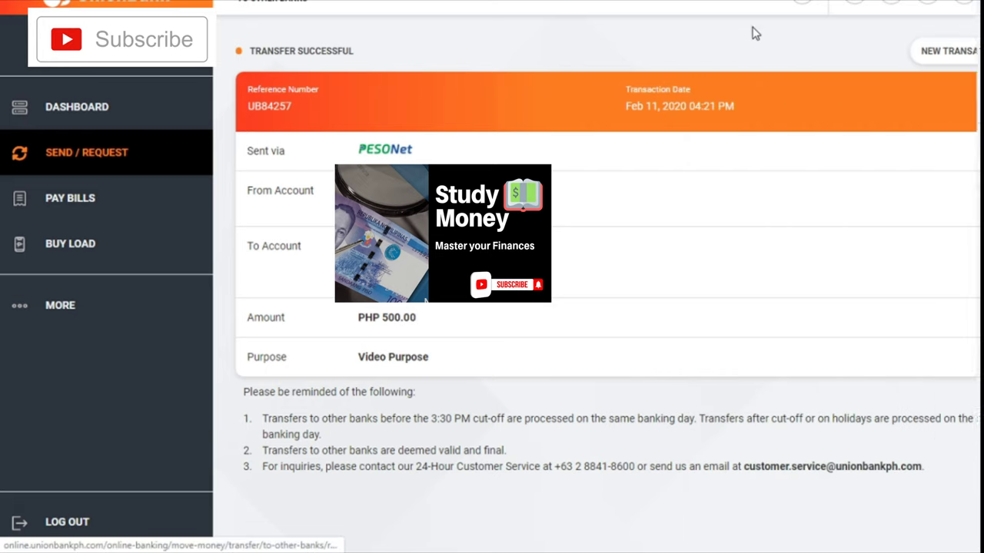
left_click(804, 7)
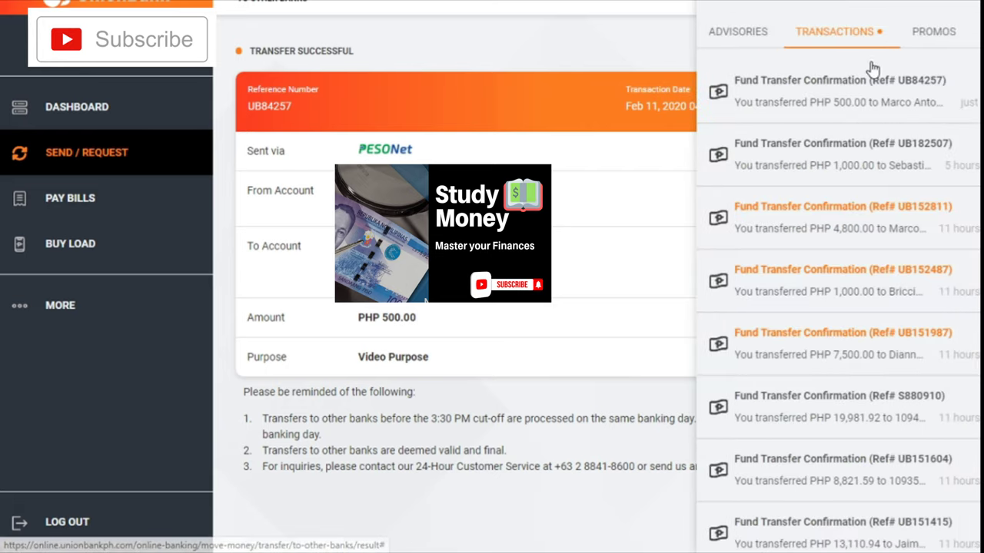
left_click(840, 91)
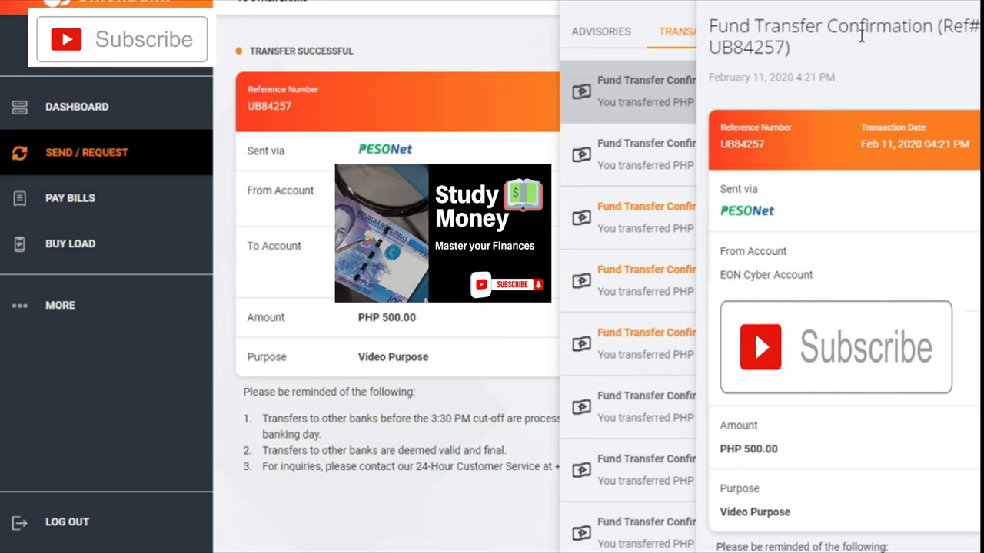
left_click(729, 6)
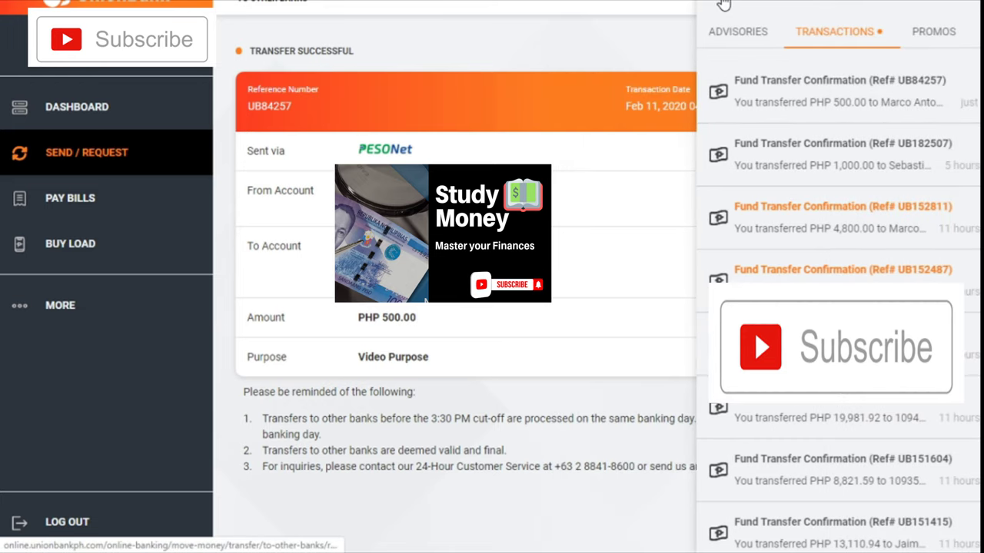
left_click(729, 7)
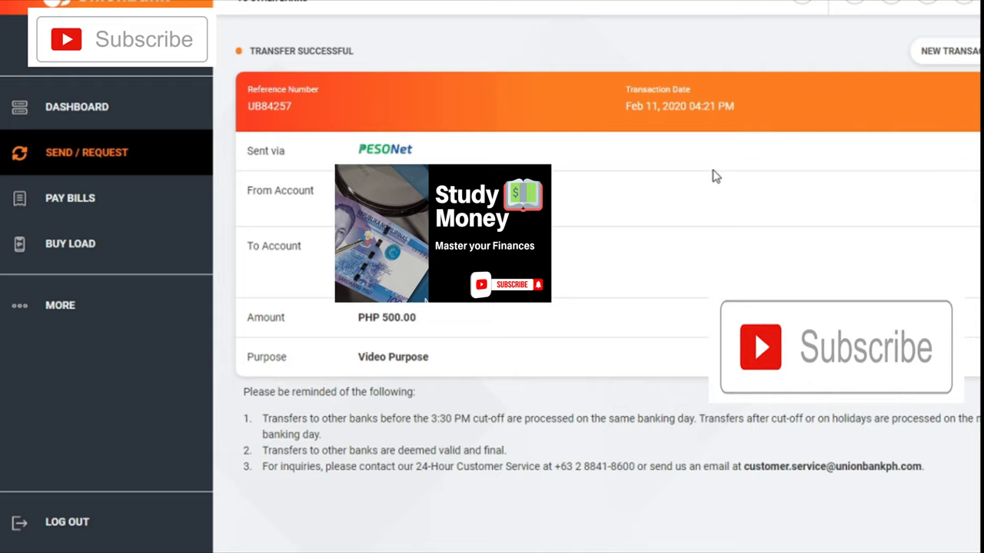